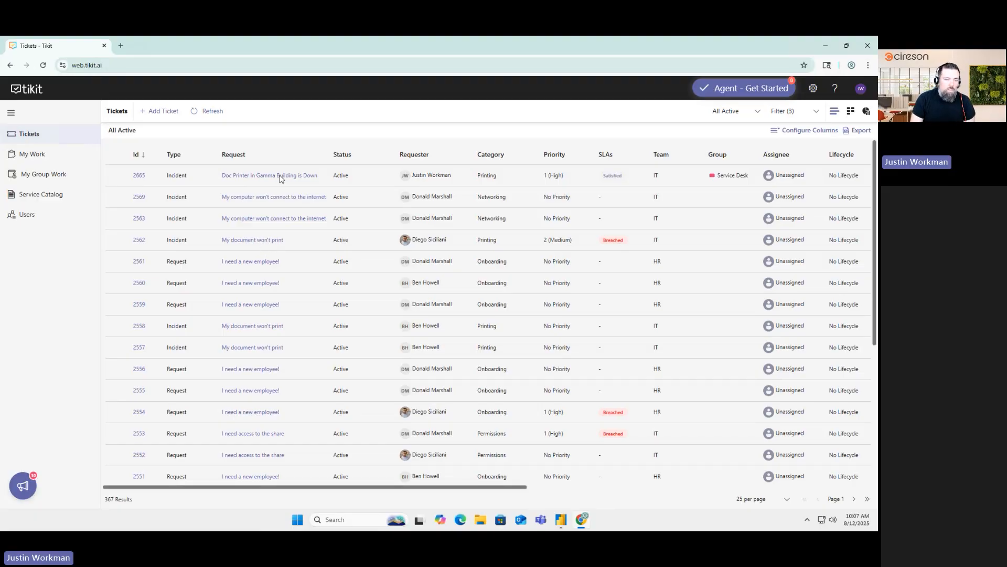
Step: Relate ticket #2665 "Doc Printer in Gamma Building is Down" to the "My document won't print" ticket #2562
click(254, 243)
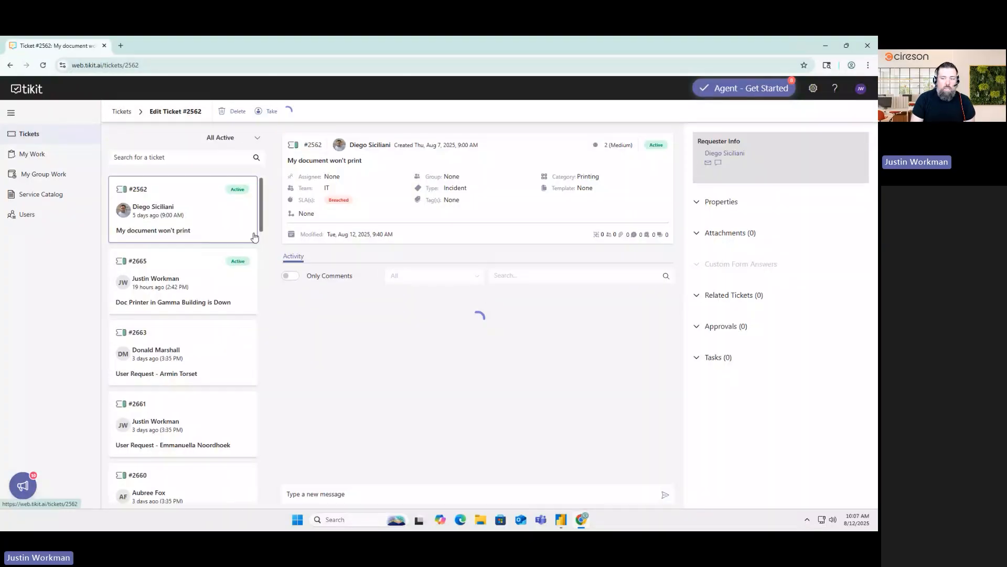
click(734, 297)
click(855, 296)
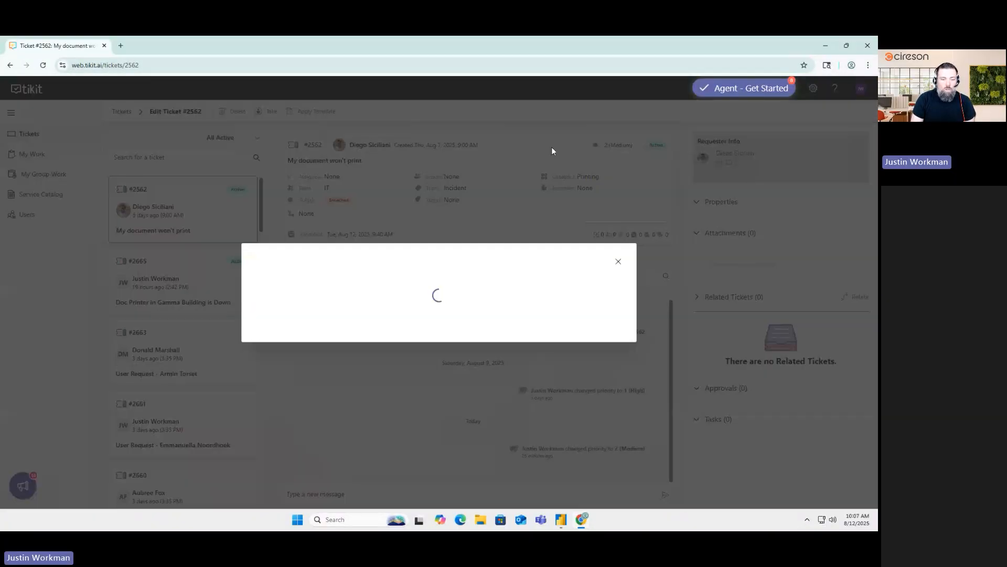
click(357, 231)
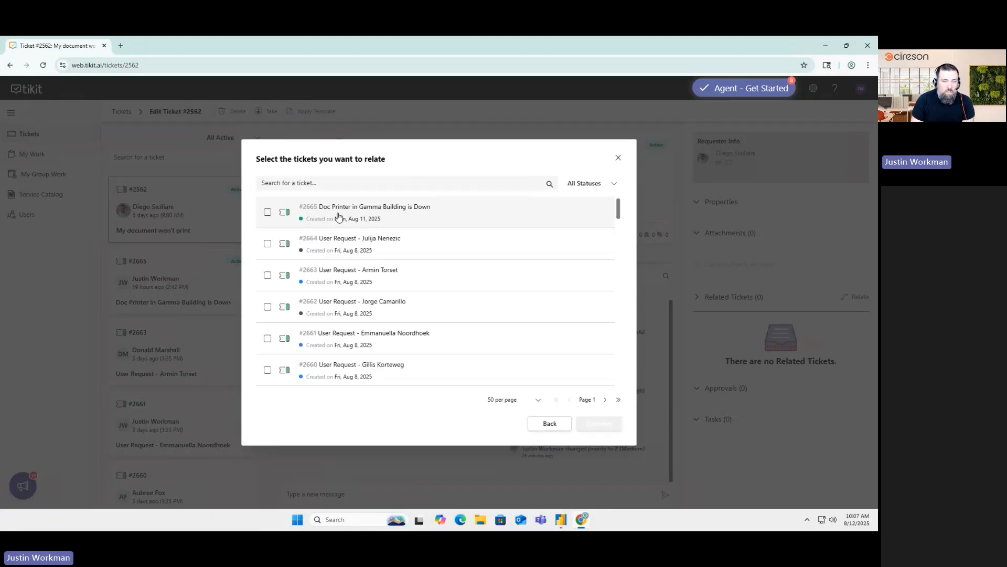
click(400, 217)
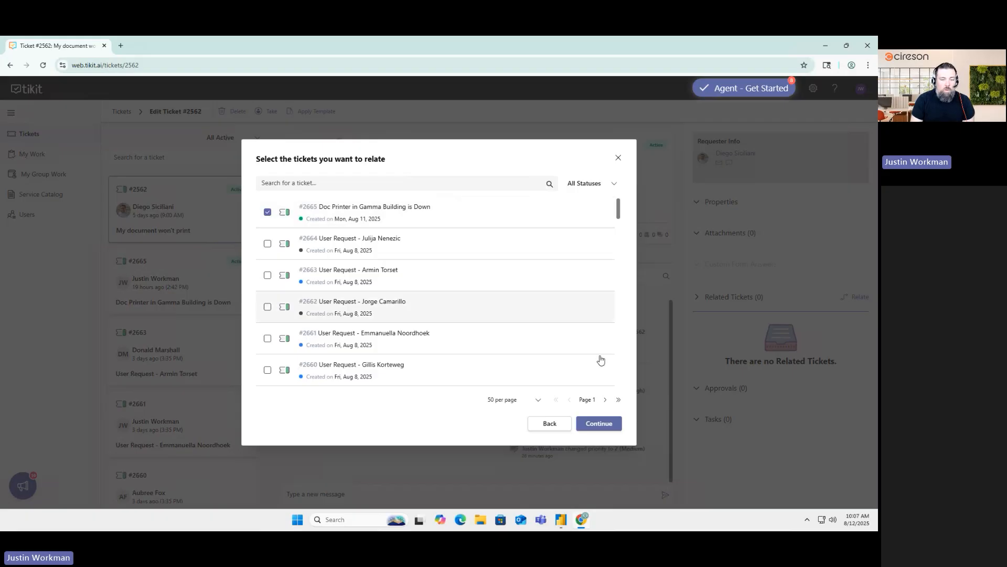
click(594, 423)
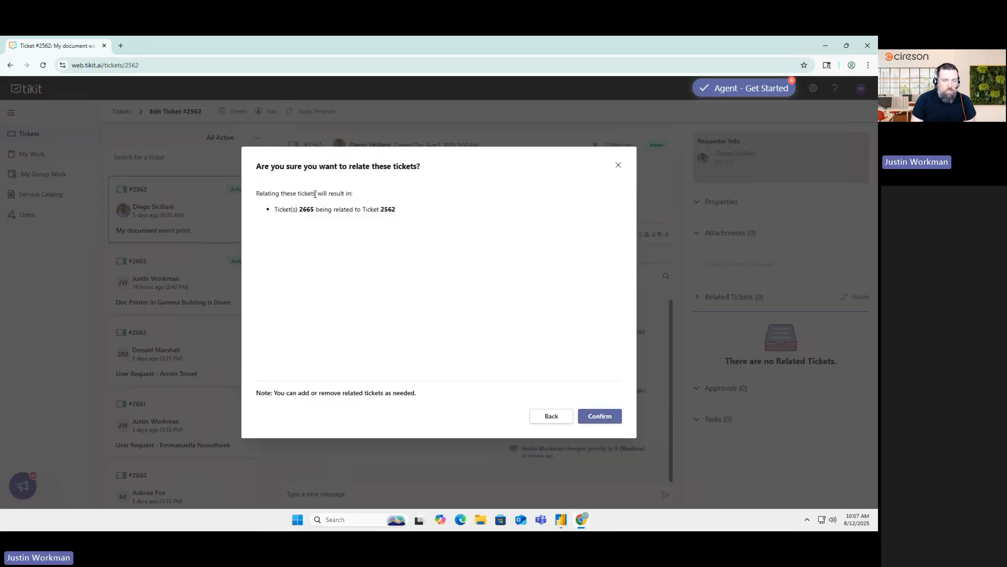
click(601, 417)
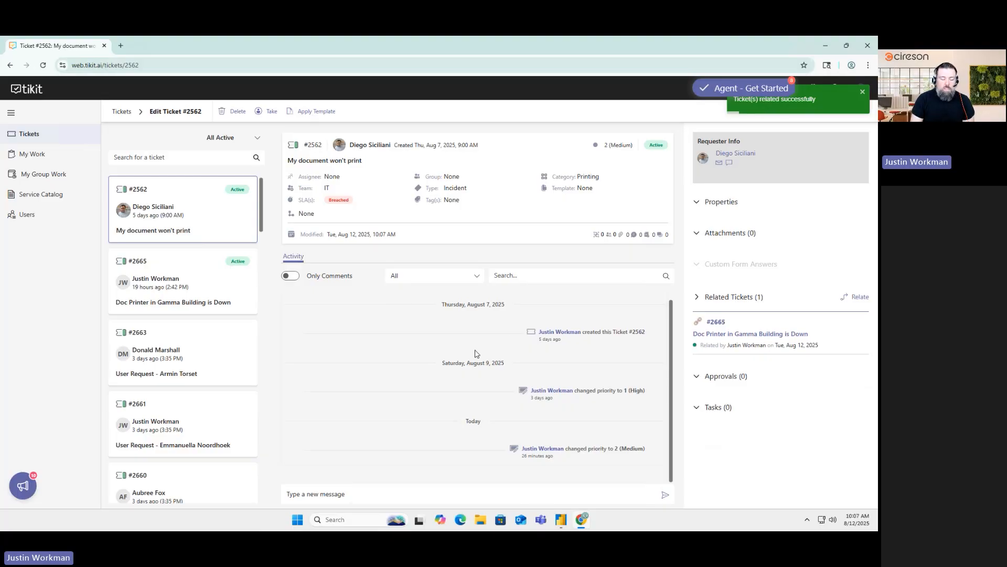
Step: Open related ticket #2665 in a new browser tab, examine its related tickets, and return to ticket #2562
click(731, 336)
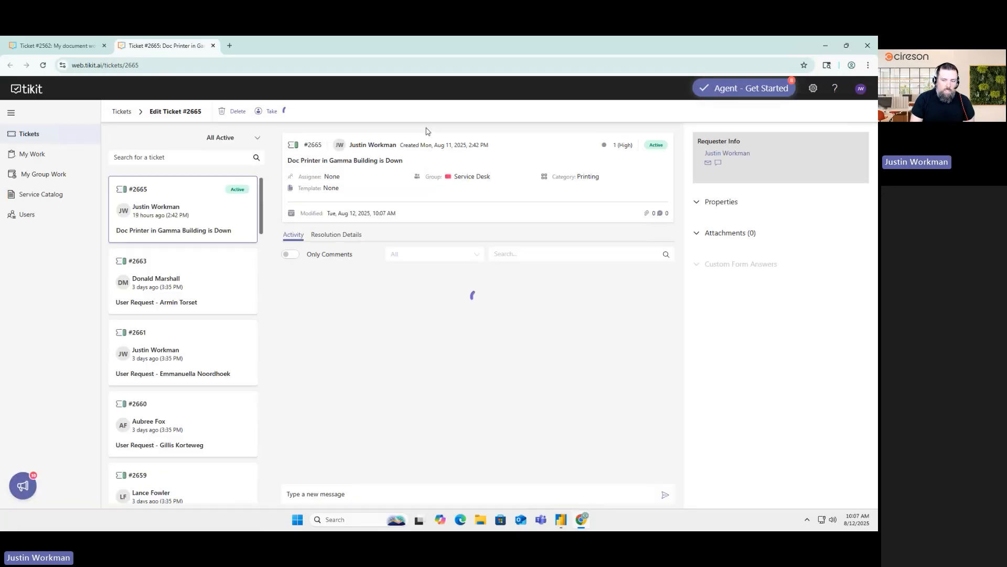
click(730, 297)
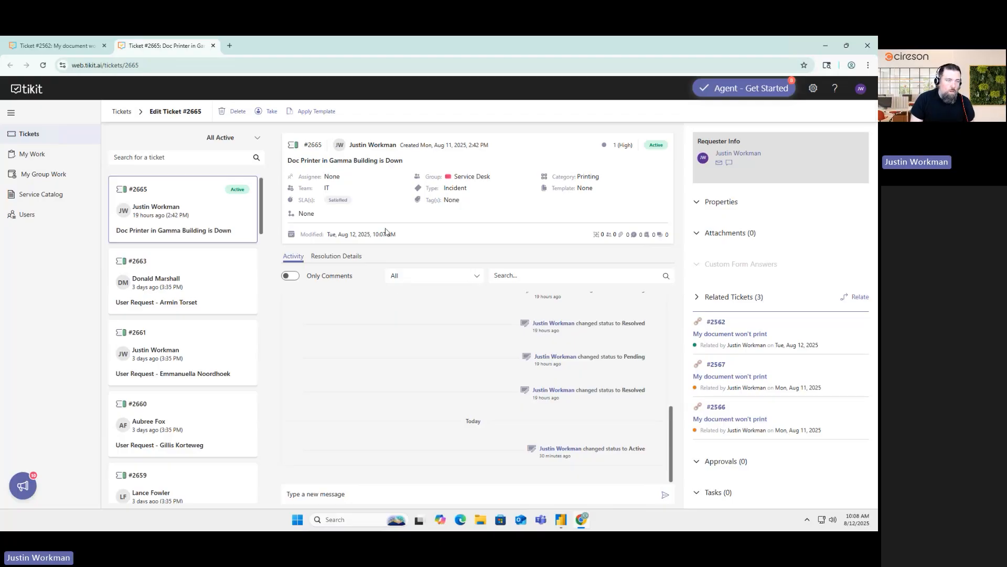
click(75, 42)
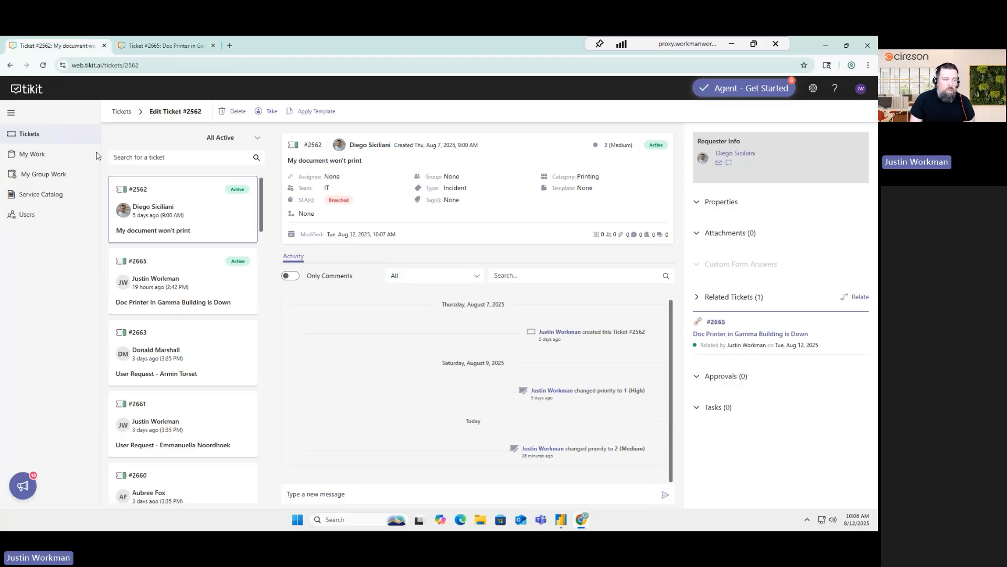
Step: From the full ticket list, open ticket #2563 "My computer won't connect to the internet" and review its activity
click(31, 134)
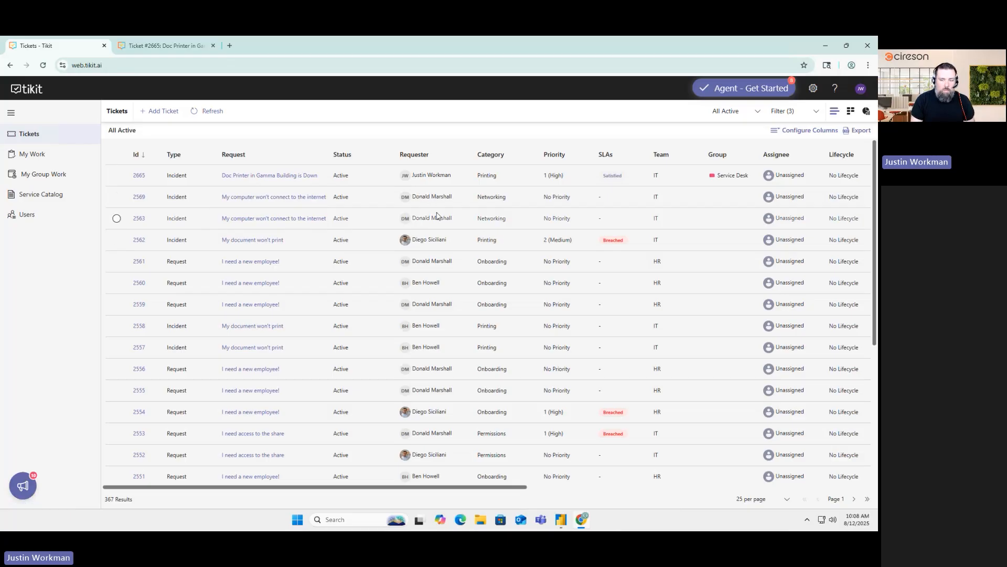
click(237, 218)
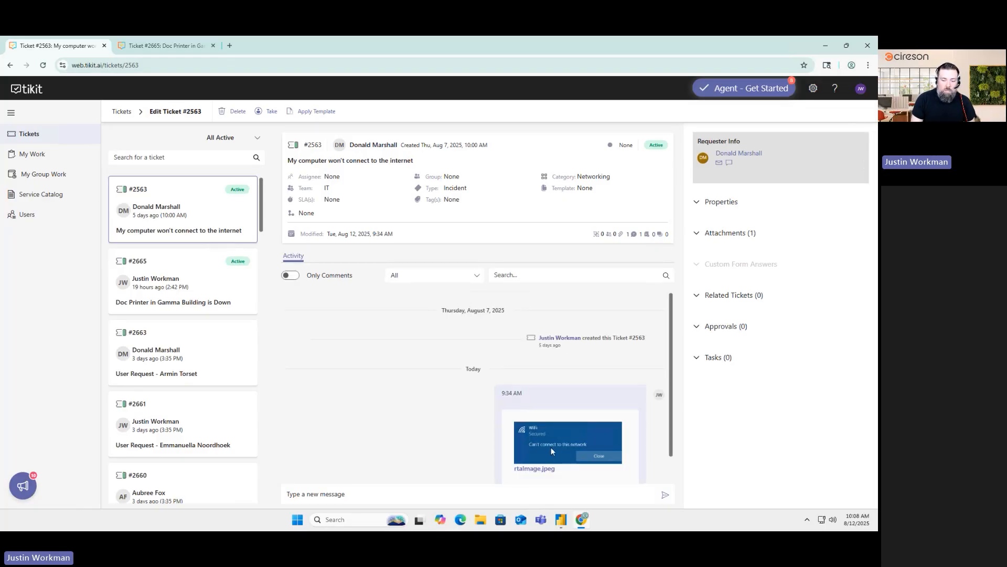
scroll(461, 423, down, 1)
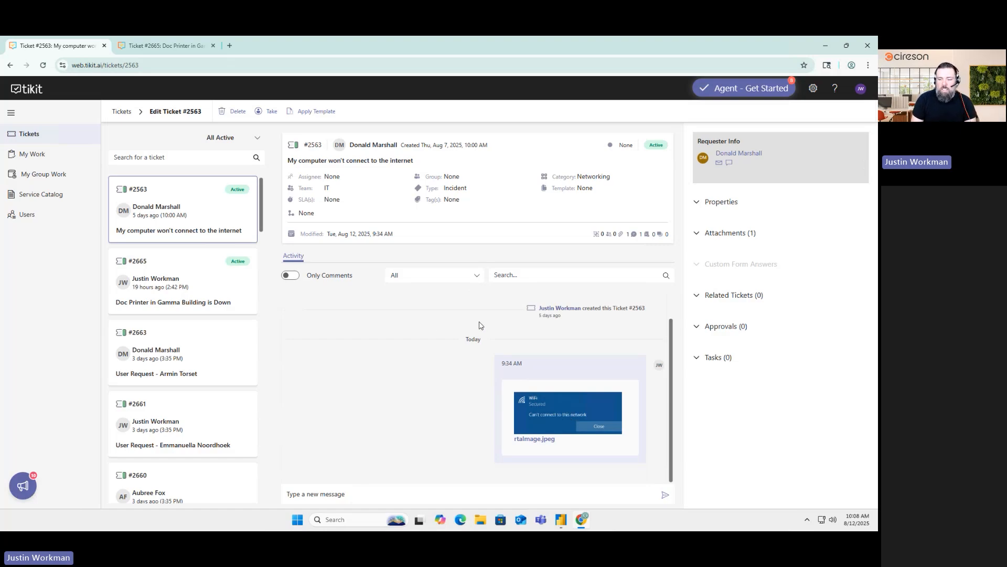
Step: Set up a merge into ticket #2563, searching for "my computer" and selecting ticket #2569, and proceed to the confirmation
click(716, 296)
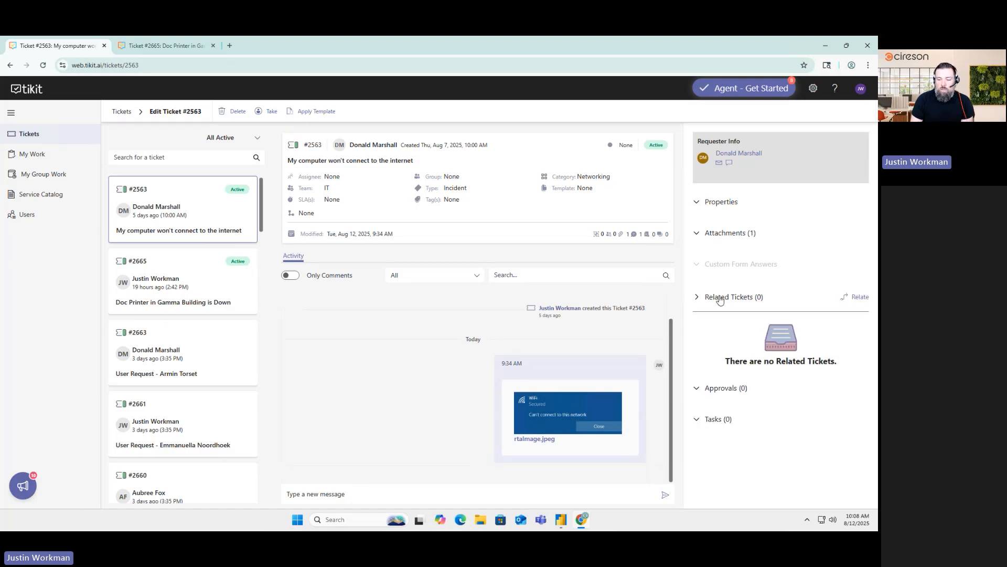
click(859, 298)
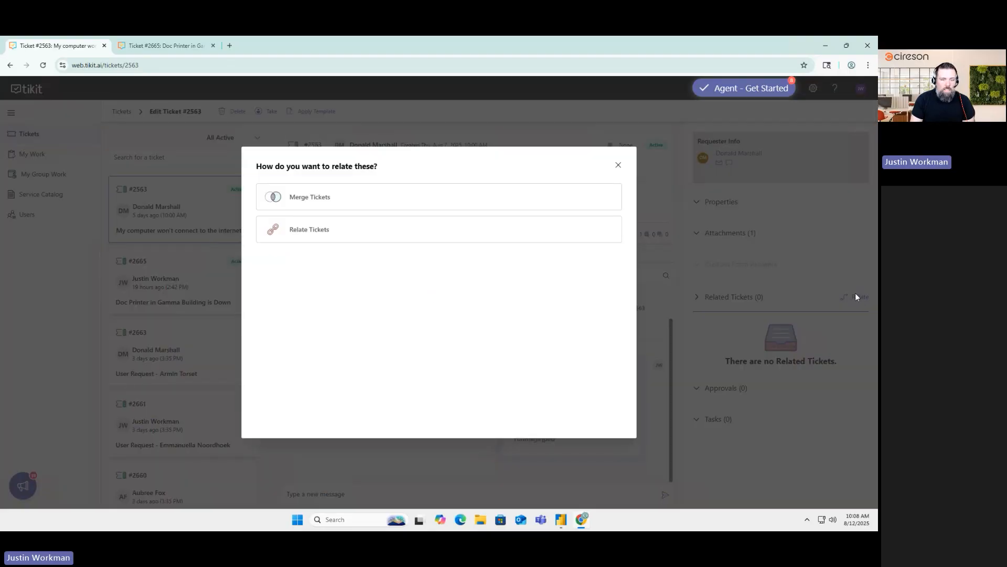
click(348, 200)
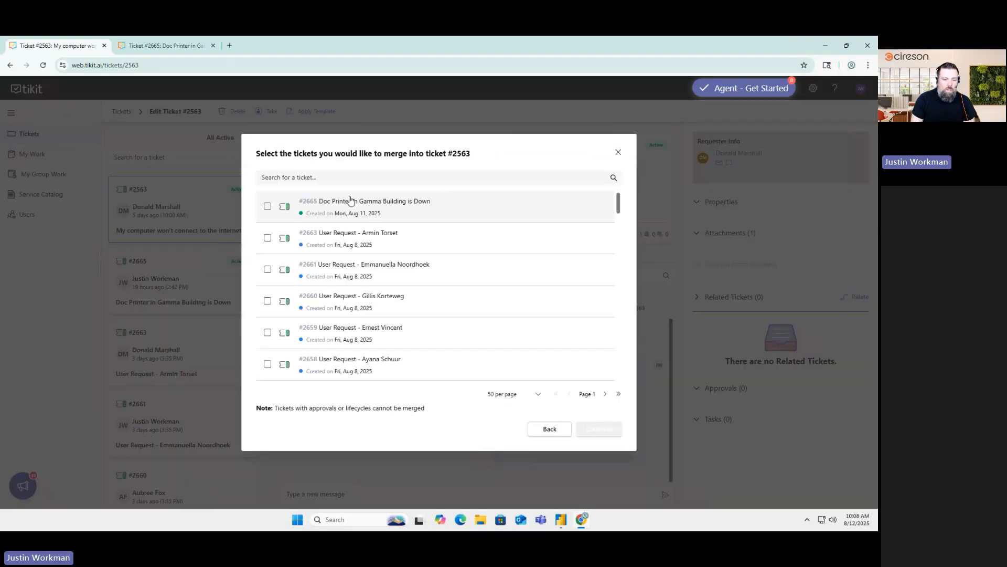
click(391, 182)
text(my computer)
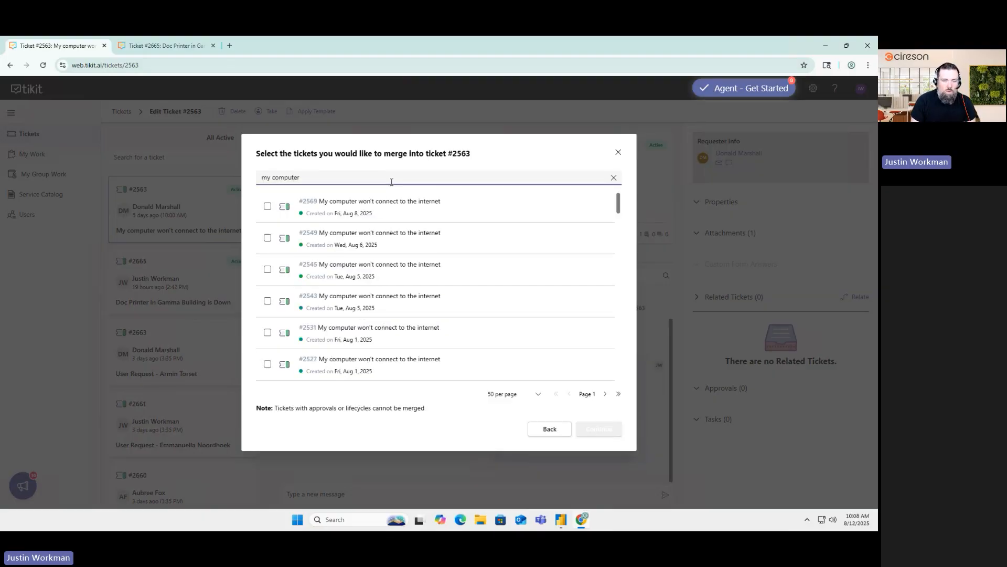
click(404, 211)
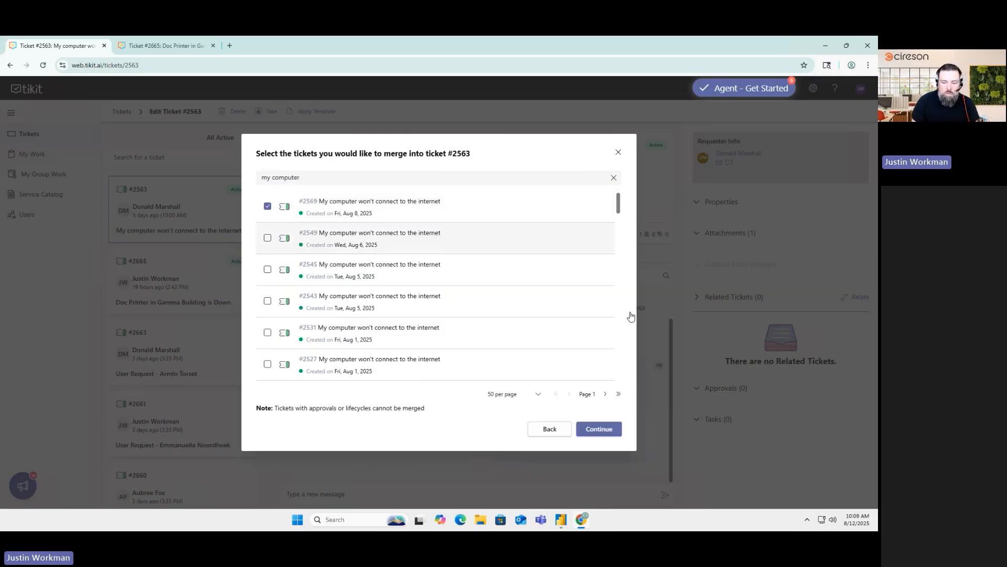
click(612, 431)
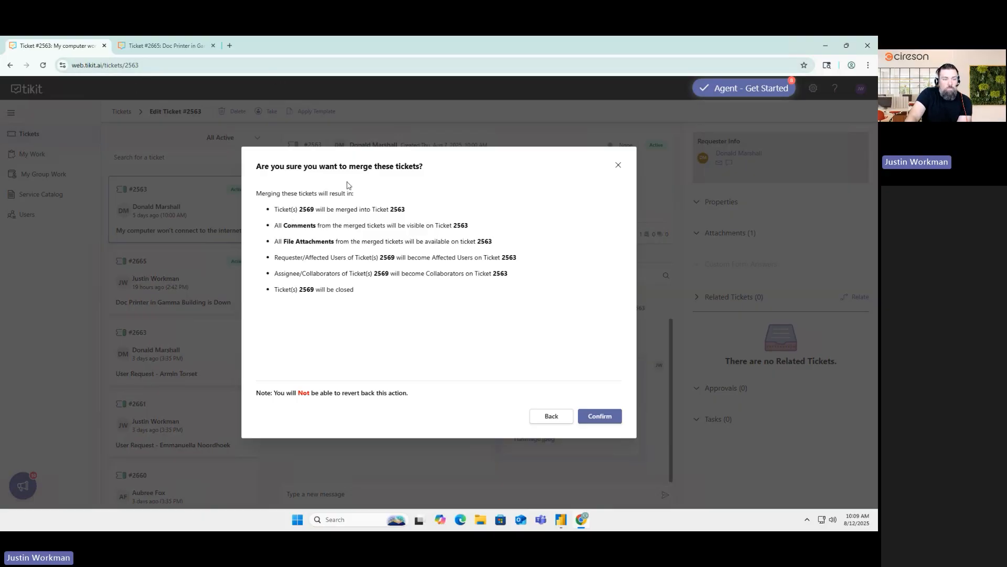
Step: Review the listed consequences of the merge for comments, file attachments, affected users, collaborators and the closure of ticket #2569
double_click(397, 209)
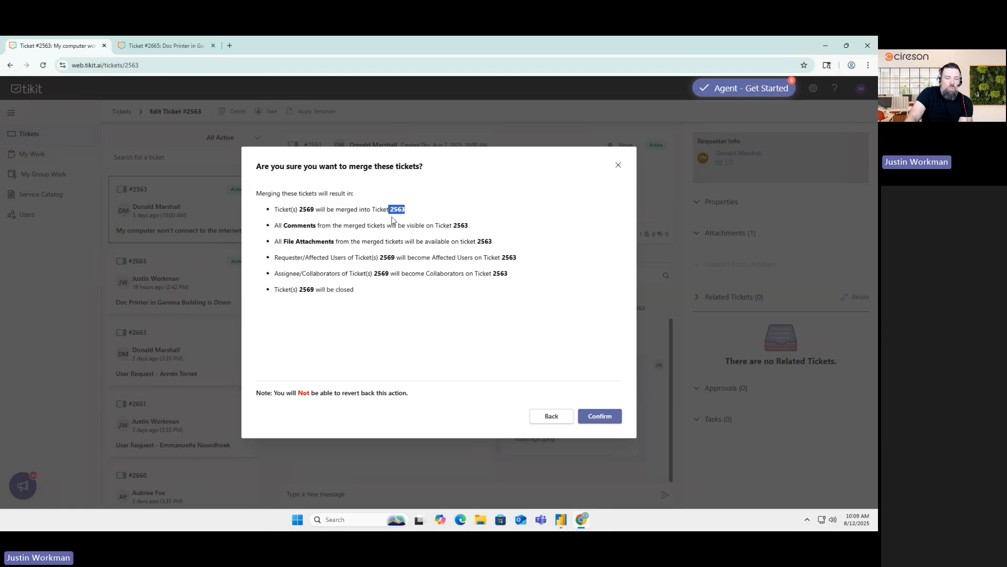
drag(303, 209, 329, 214)
drag(394, 210, 411, 212)
drag(318, 226, 480, 228)
drag(295, 241, 499, 243)
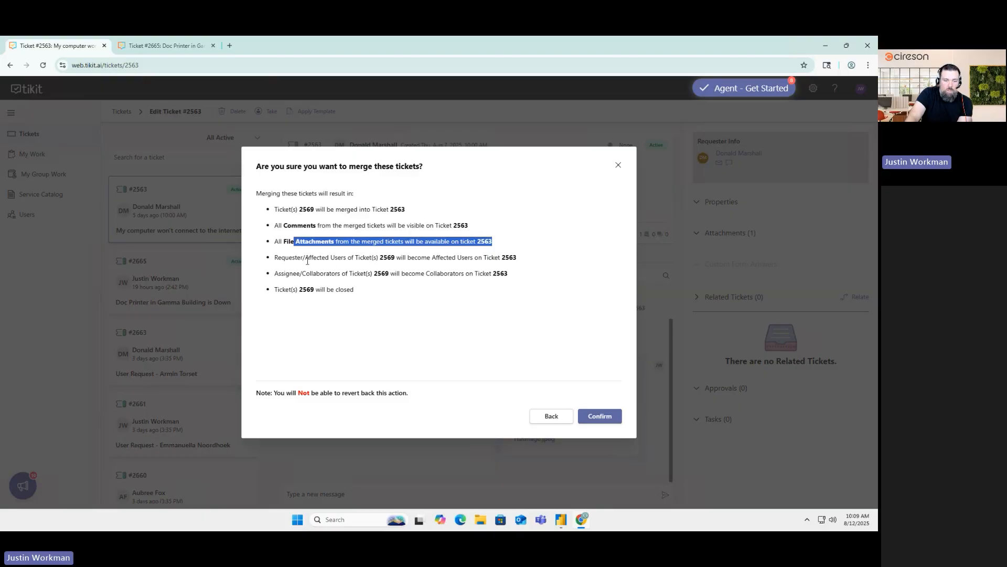
drag(289, 256, 498, 257)
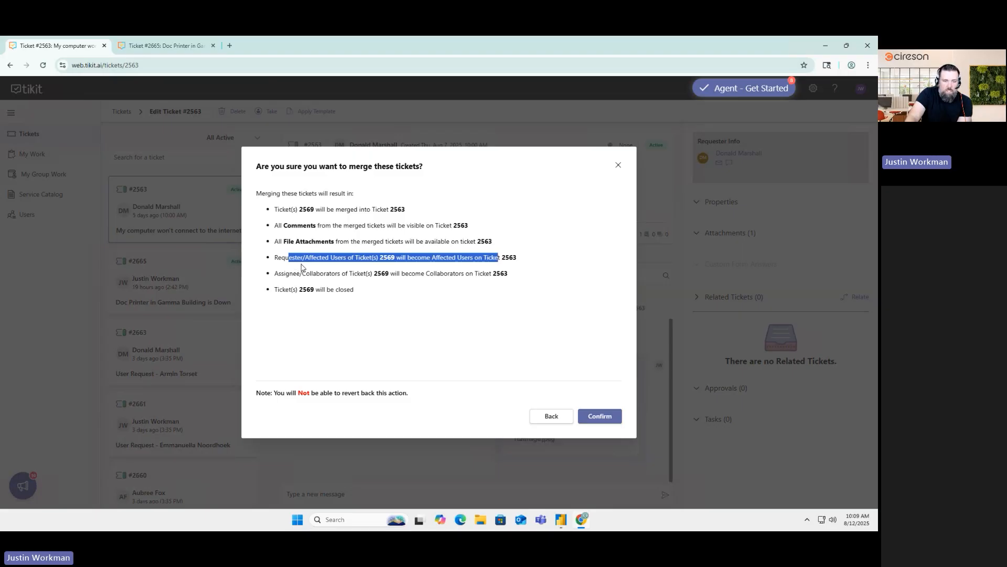
drag(289, 274, 416, 274)
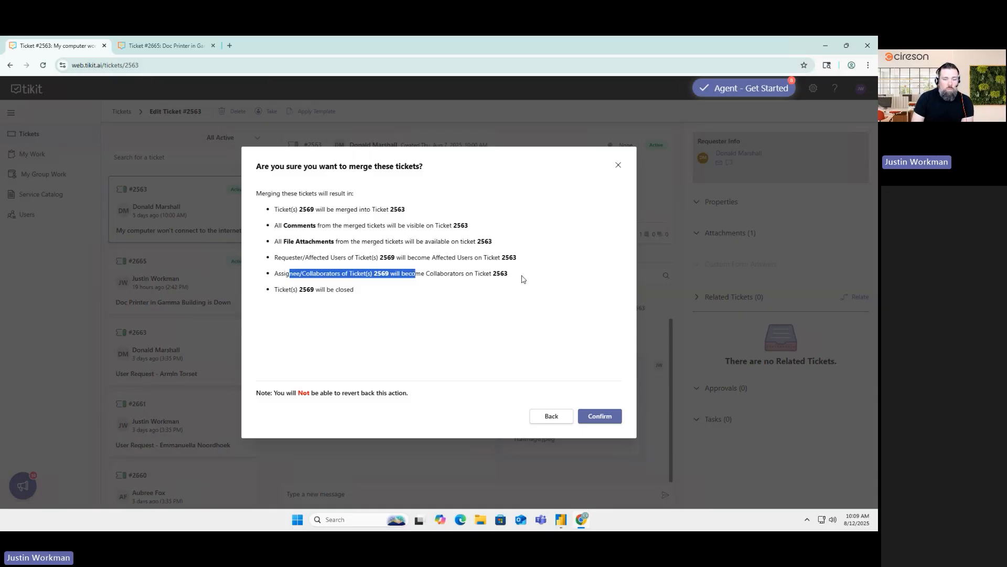
drag(283, 292, 365, 300)
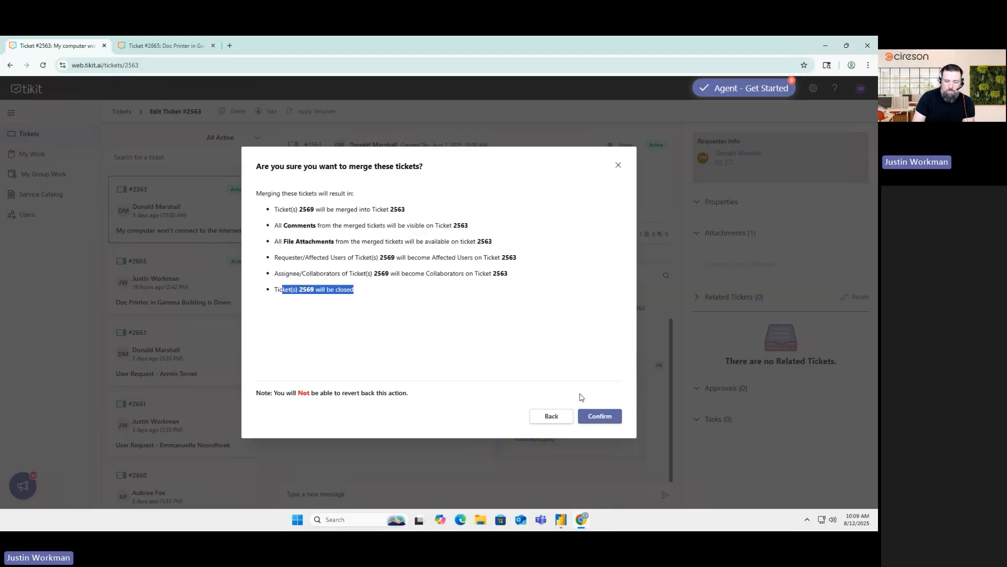
Step: Confirm merging ticket #2569 into #2563 and open the merged ticket #2569 in a new browser tab
click(602, 418)
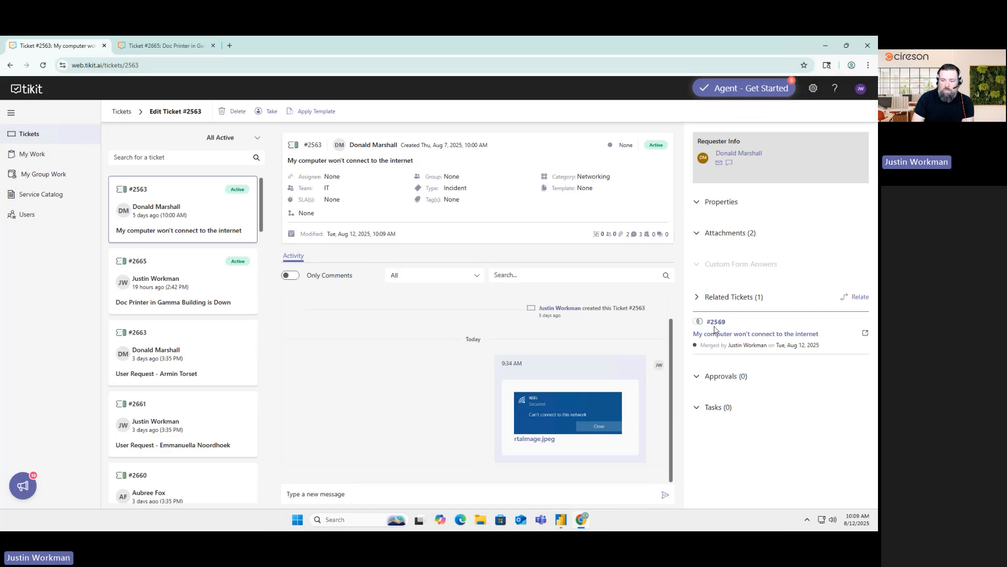
right_click(761, 336)
click(788, 338)
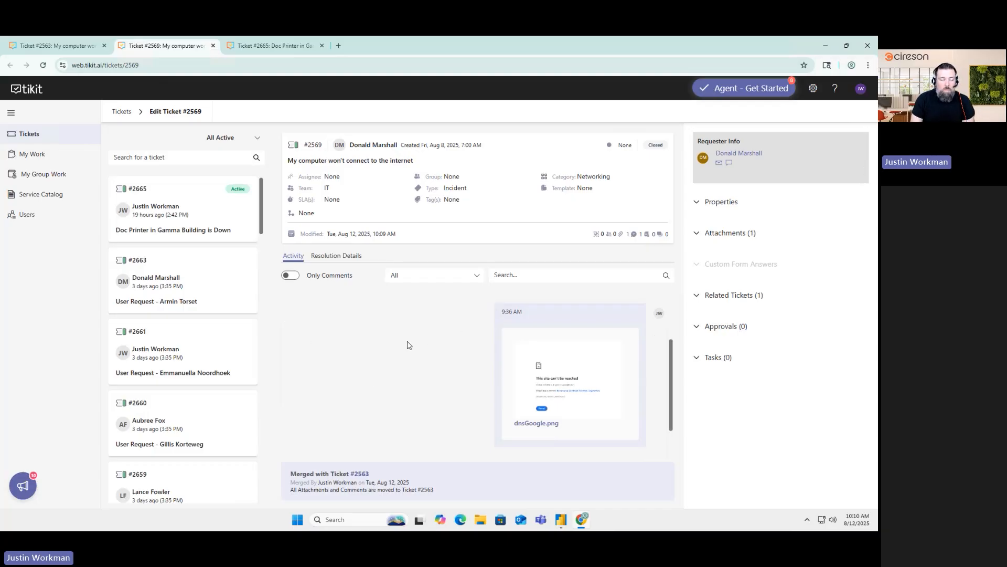
Step: Return to ticket #2563, reload it, and examine the merged comments and images in its activity
click(55, 45)
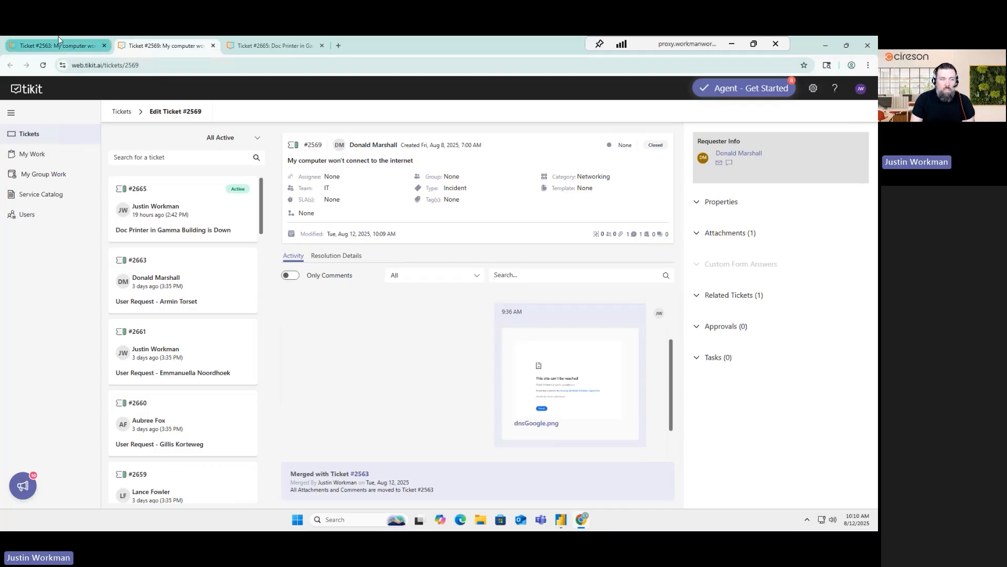
click(201, 66)
key(Return)
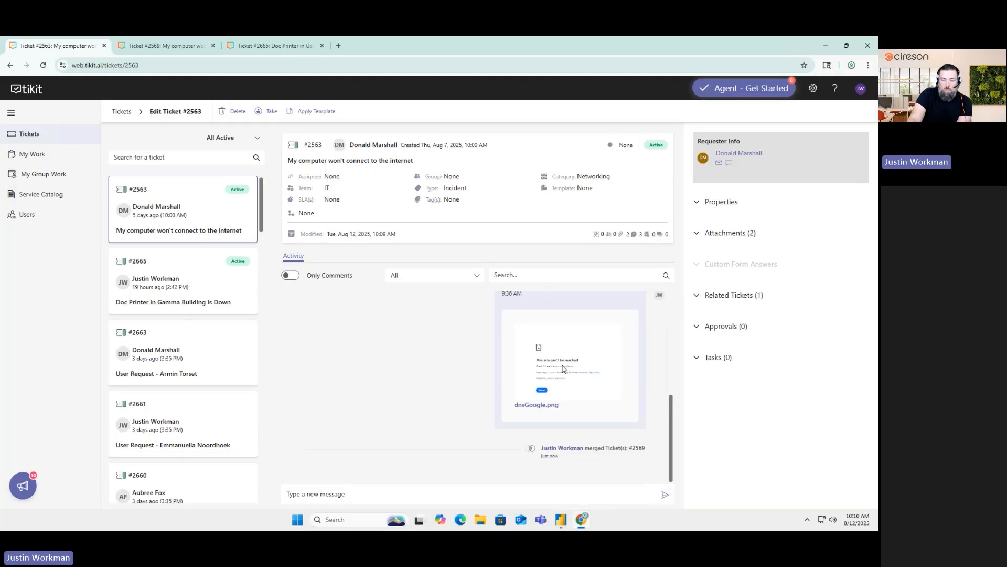
scroll(401, 367, up, 3)
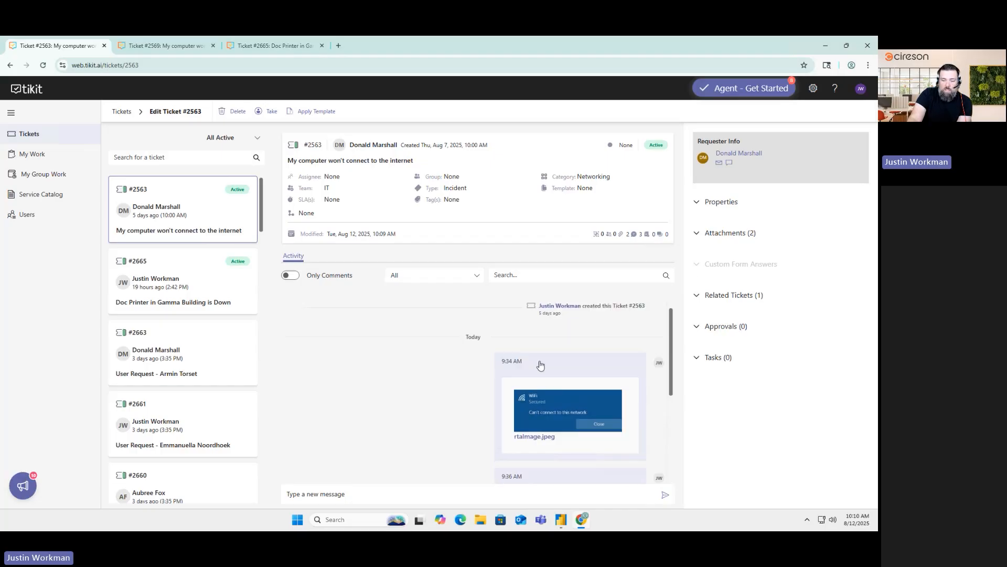
scroll(462, 396, down, 3)
scroll(545, 362, down, 3)
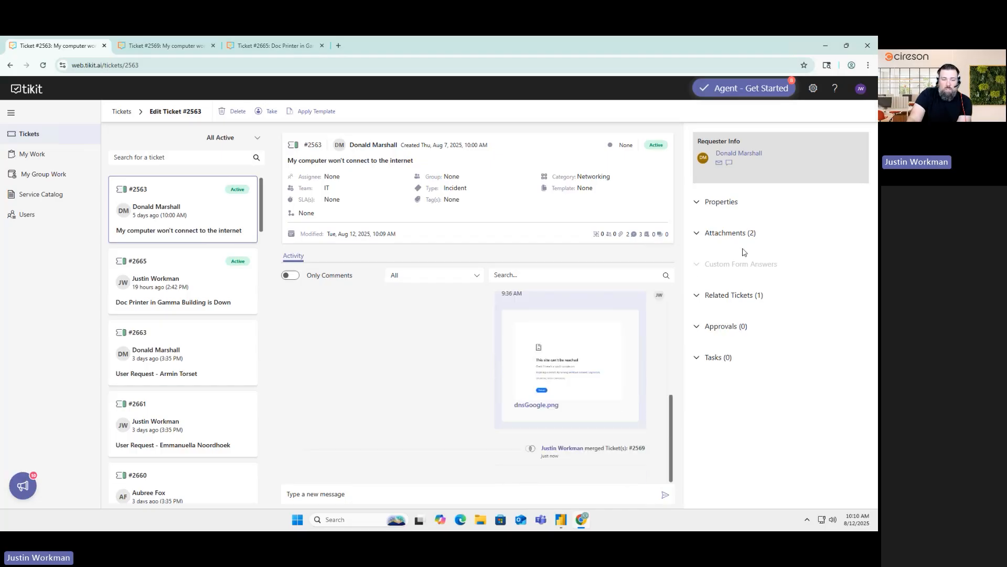